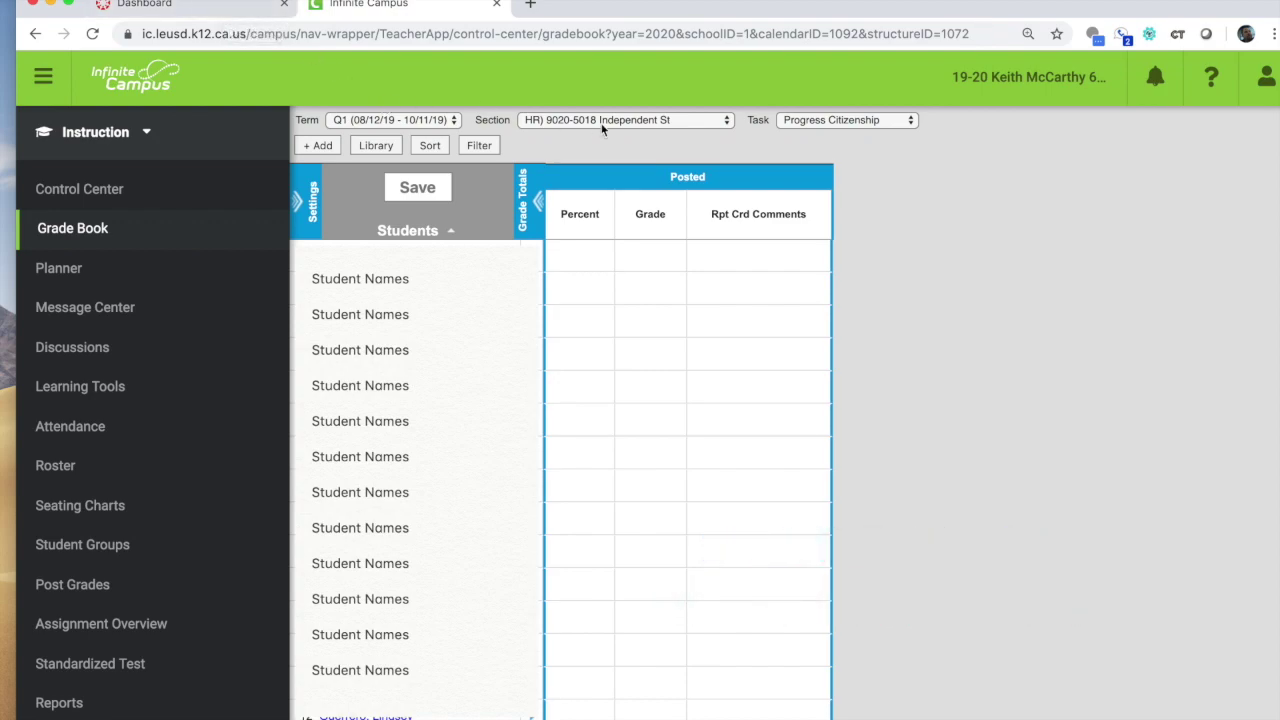
- Set the grade book's section to English) 1220-1 English 9
click(728, 125)
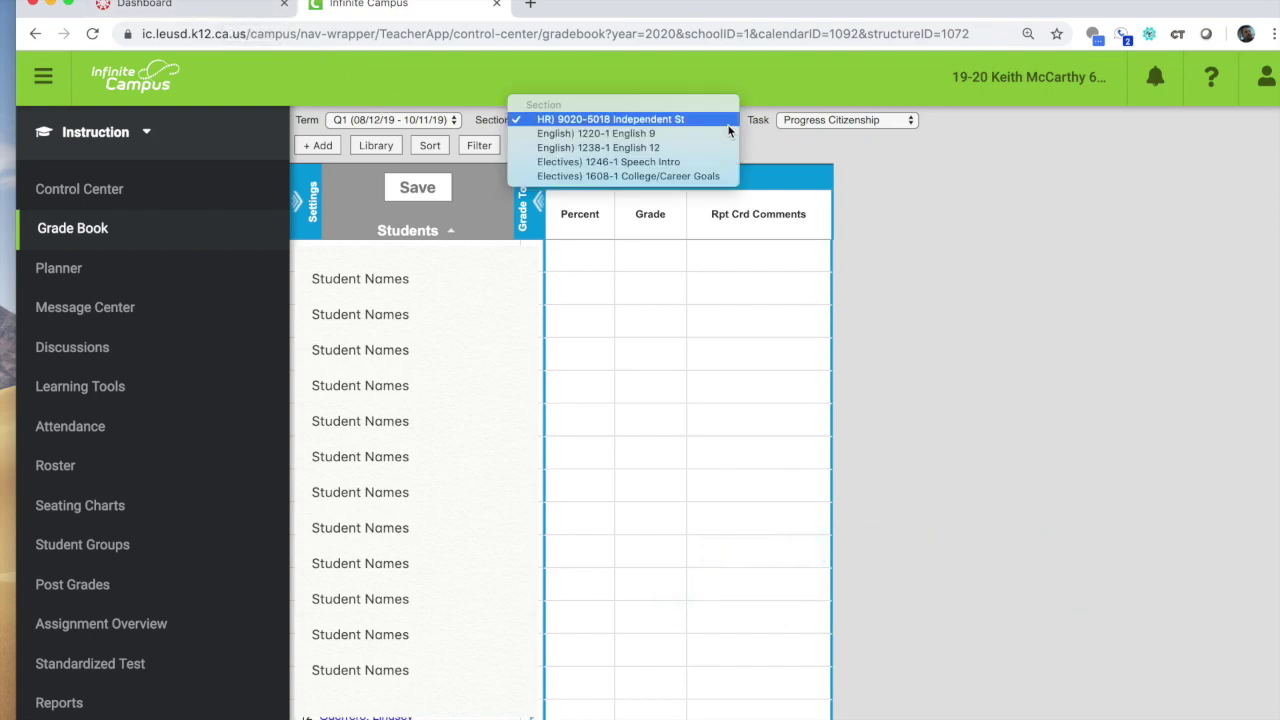
click(700, 133)
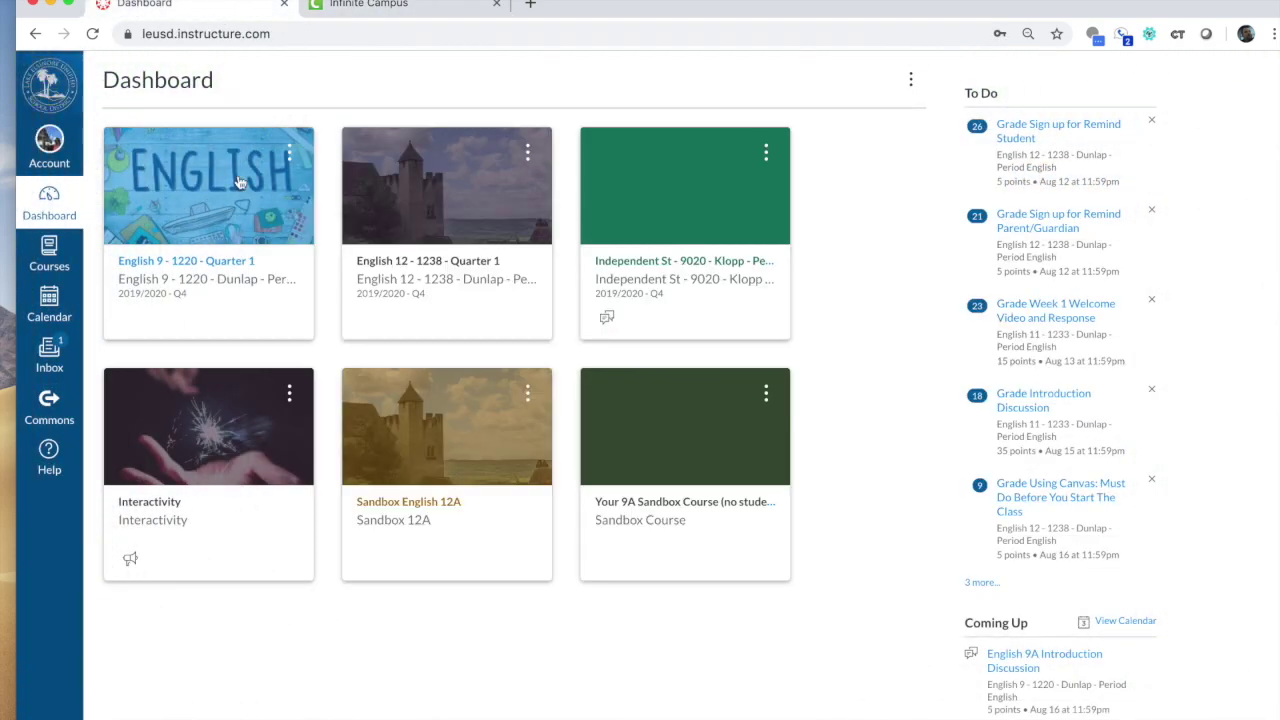
- In Canvas, open the English 9 - 1220 - Quarter 1 course and view the feature options in its settings
click(240, 215)
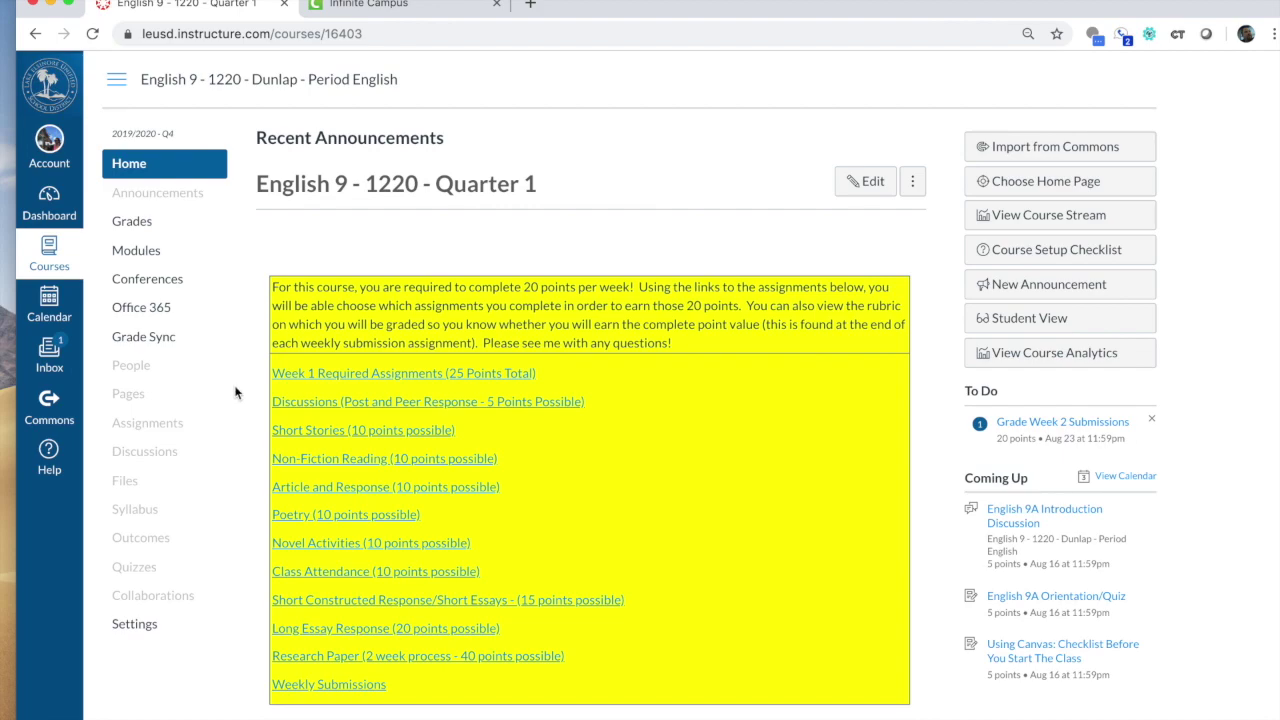
click(148, 626)
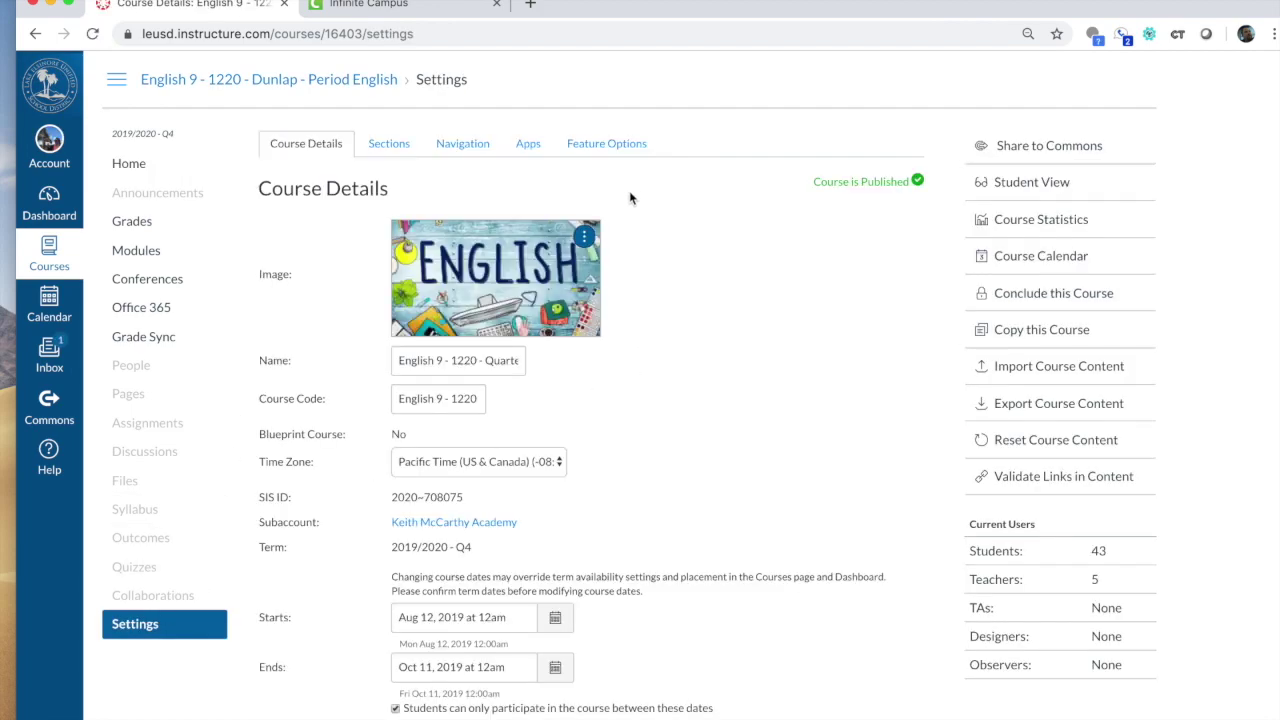
click(614, 146)
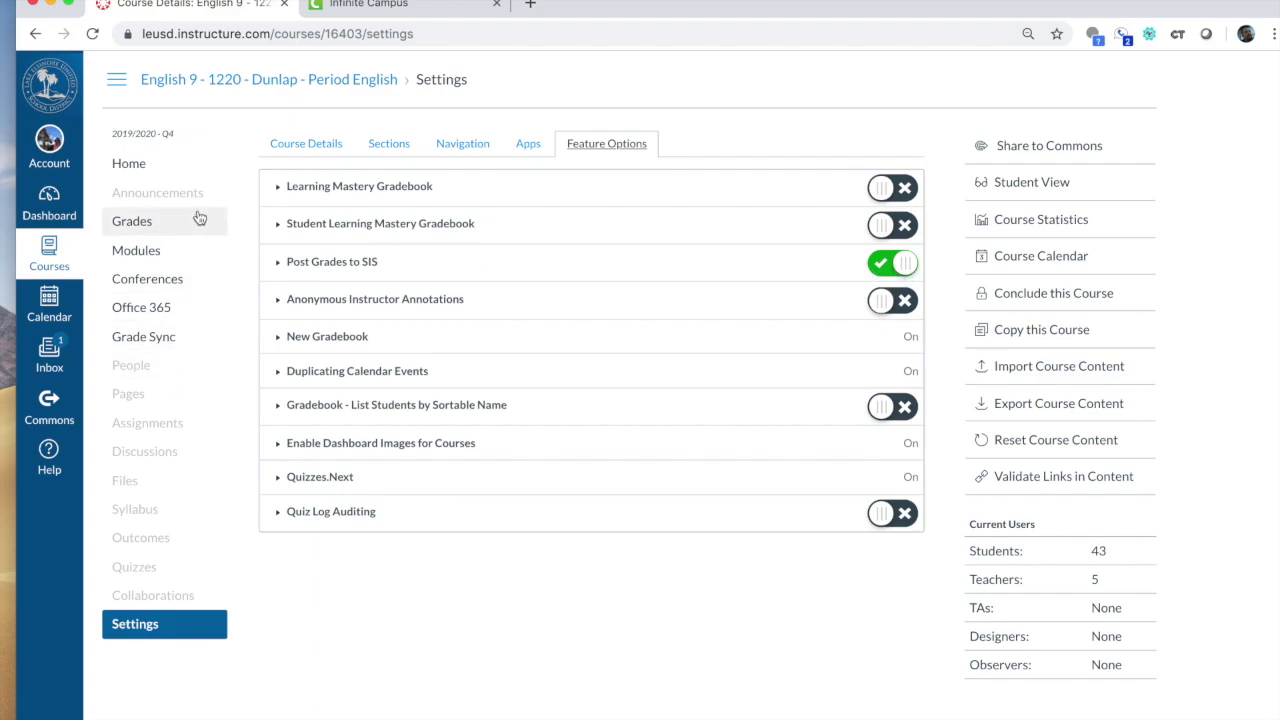
- Open the course's assignments and toggle the Infinite Campus sync for English 9A Orientation/Quiz off and back on
click(164, 433)
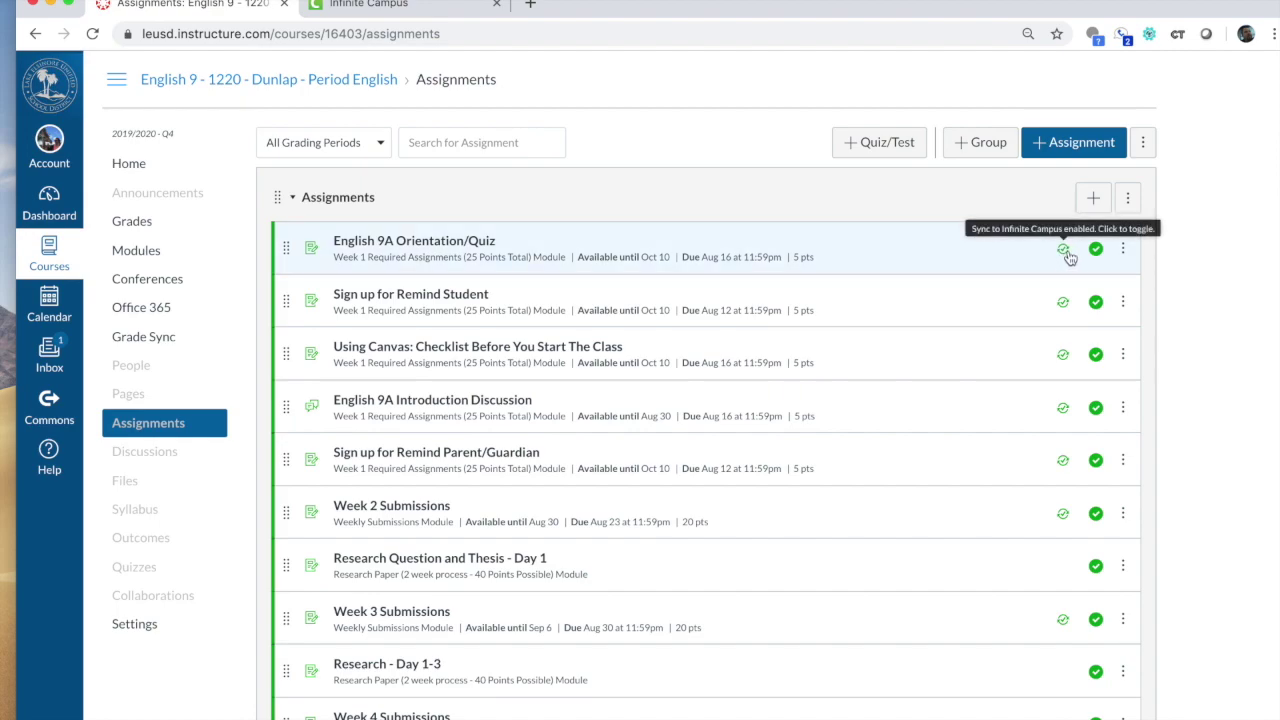
click(1069, 258)
click(1063, 250)
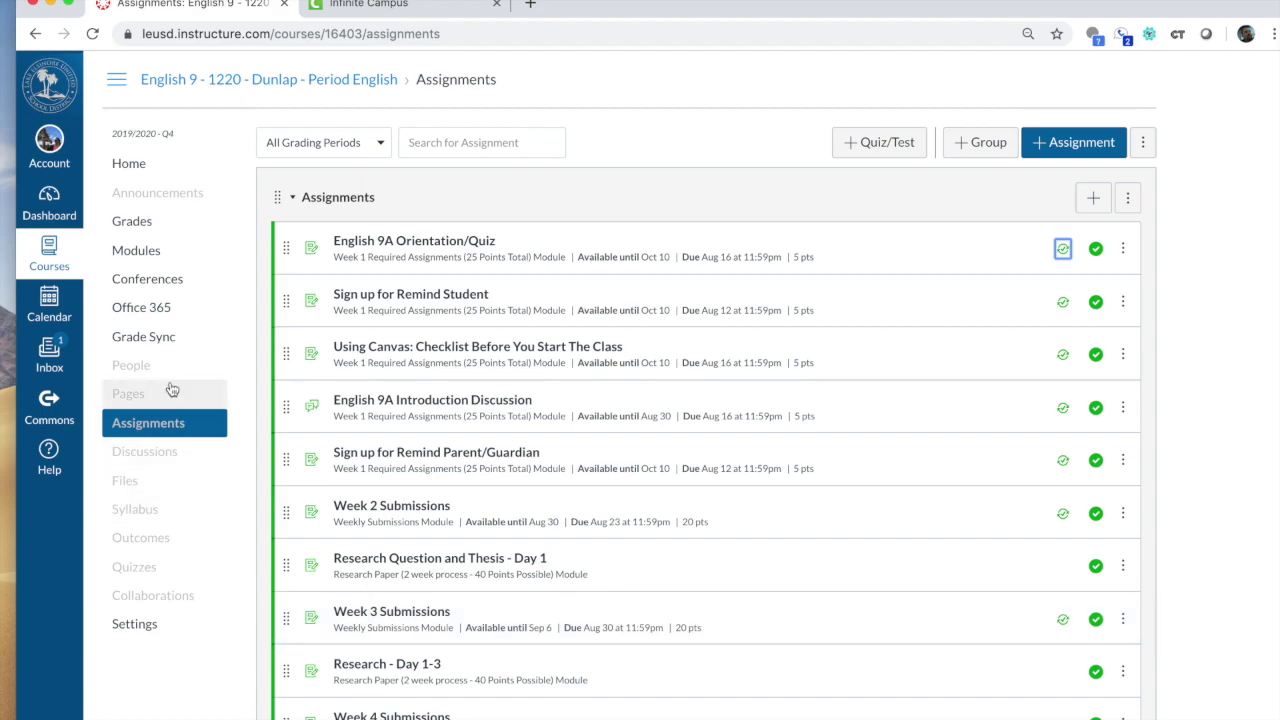
- Submit a bulk grade passback request for the English 9 course through Grade Sync
click(164, 340)
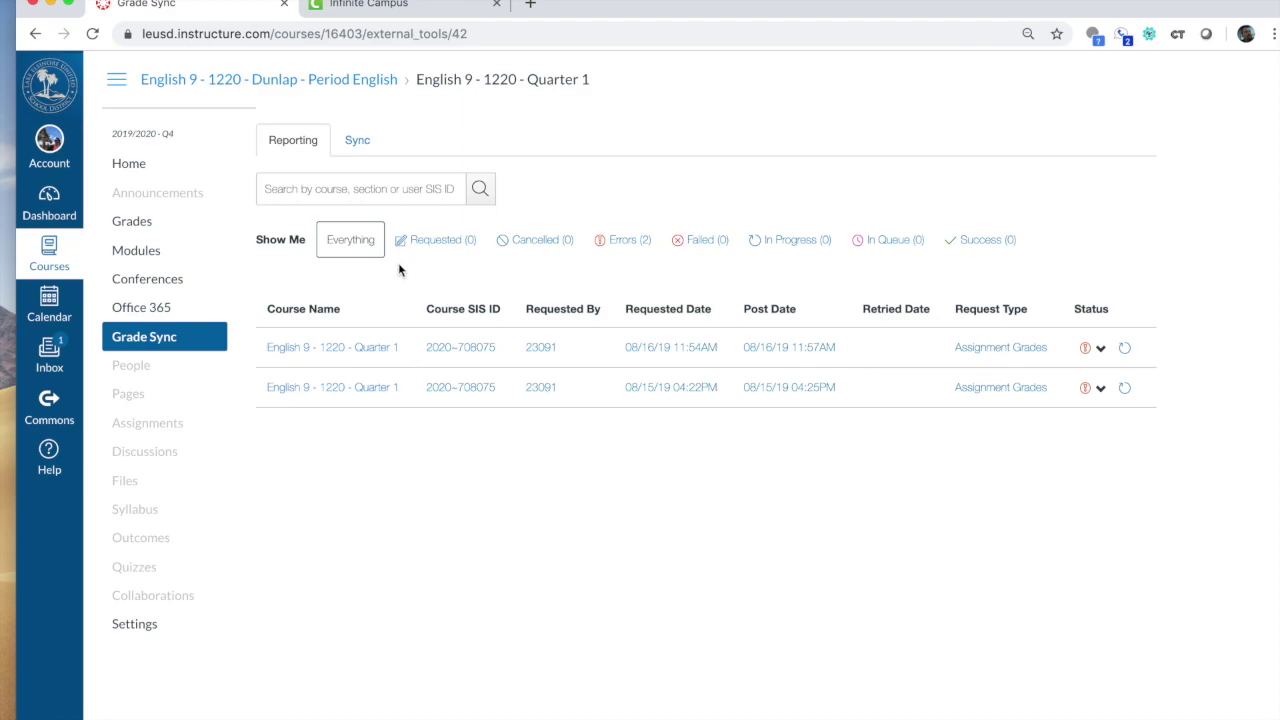
click(369, 148)
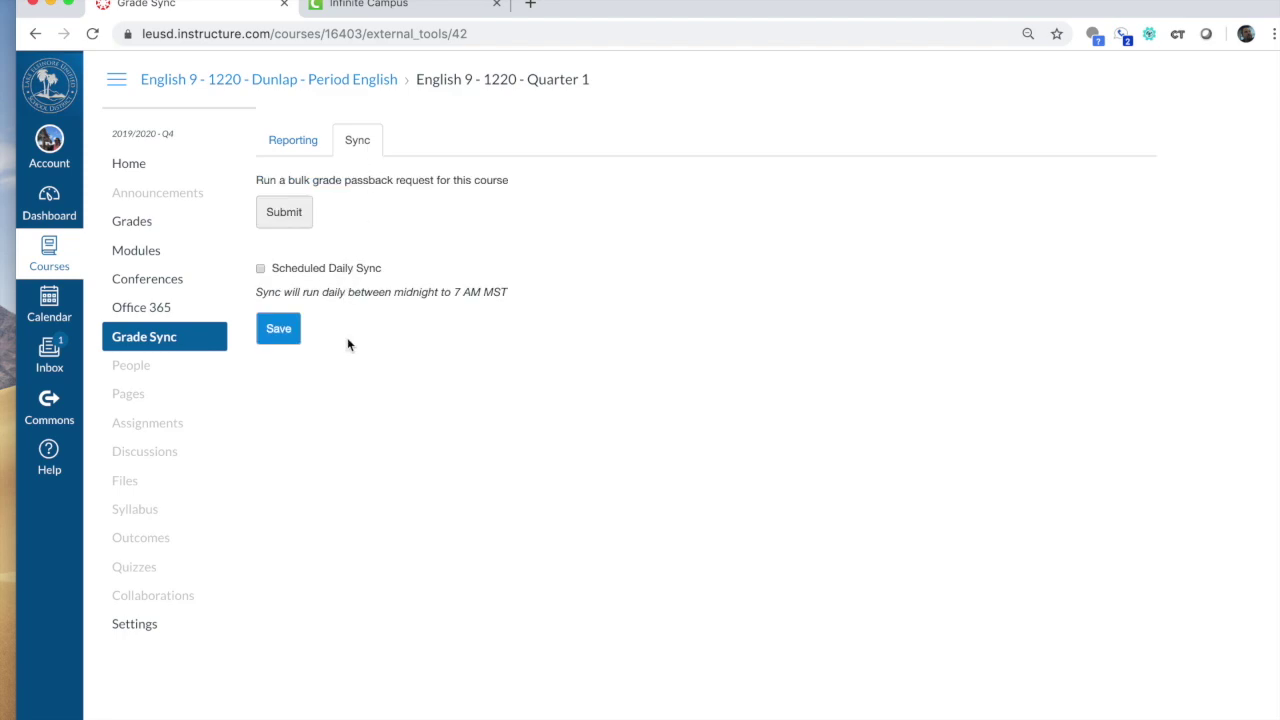
click(276, 329)
click(300, 226)
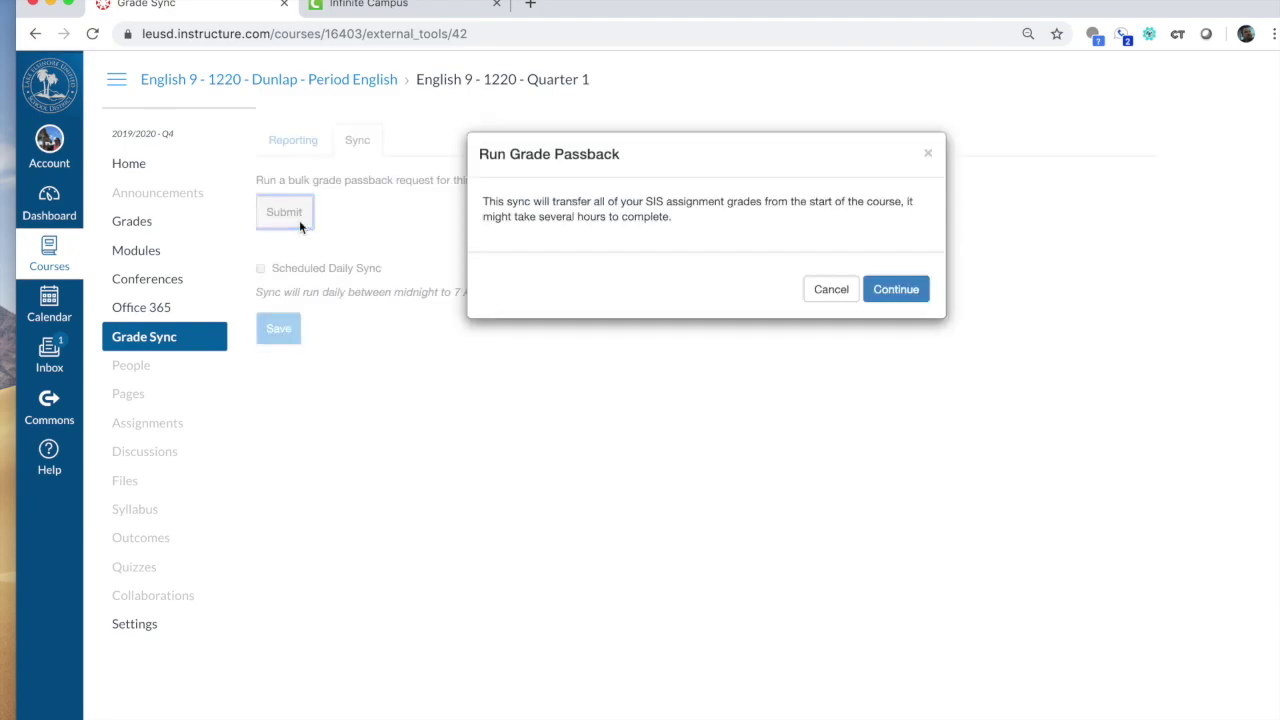
click(903, 289)
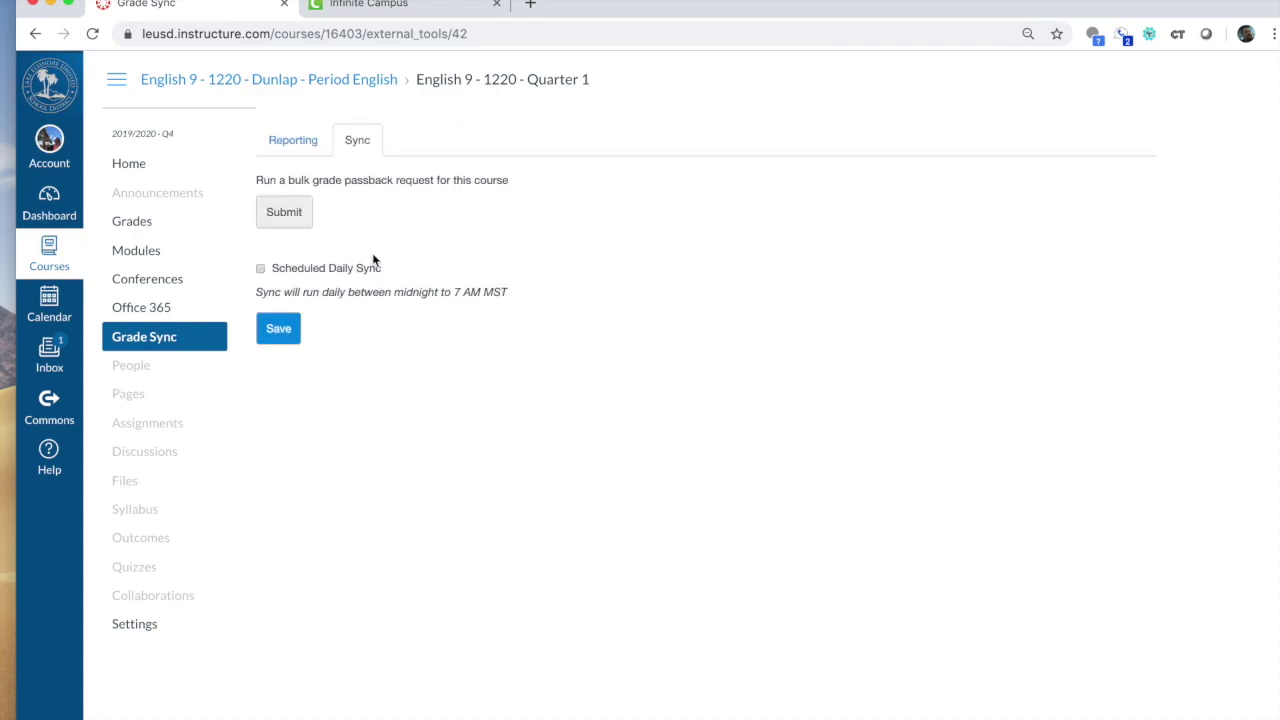
- Open the Grade Sync reporting and reload the page to check the status of the passback request
click(300, 147)
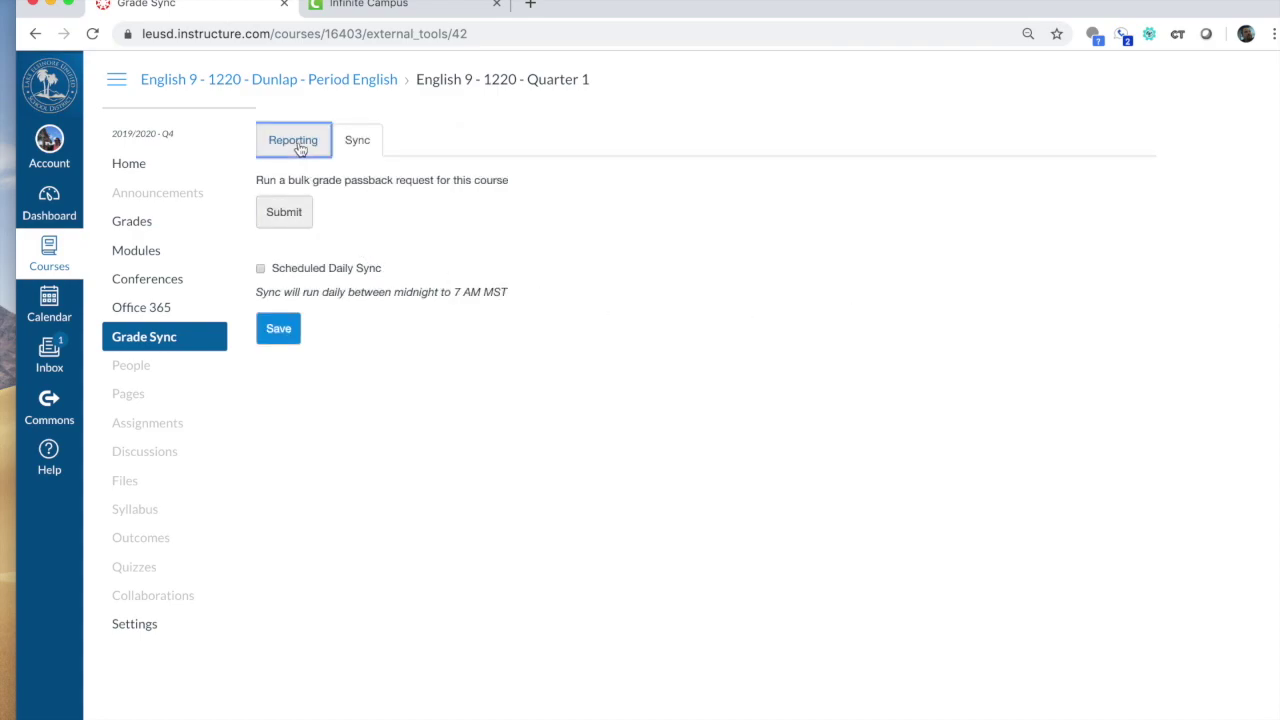
click(93, 35)
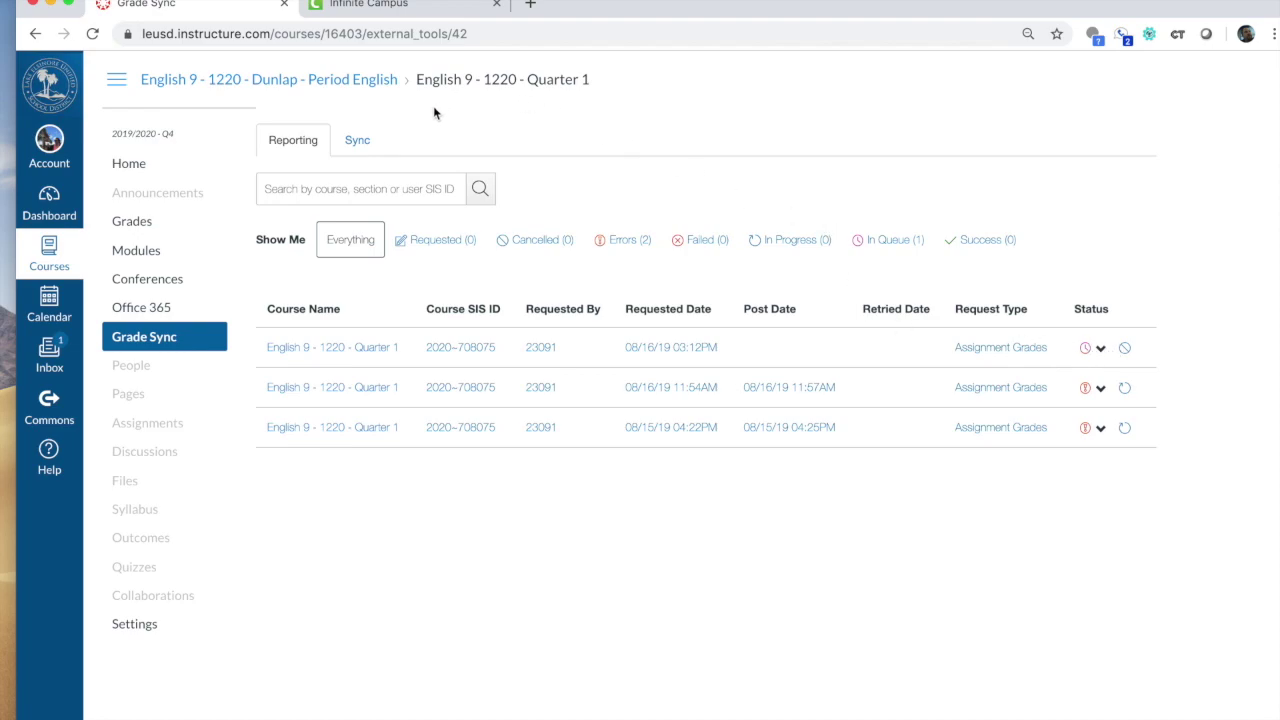
click(97, 36)
- Switch to Infinite Campus and align all uncategorized assignments to the Term Grade grading task and the Canvas Assignments category
click(436, 8)
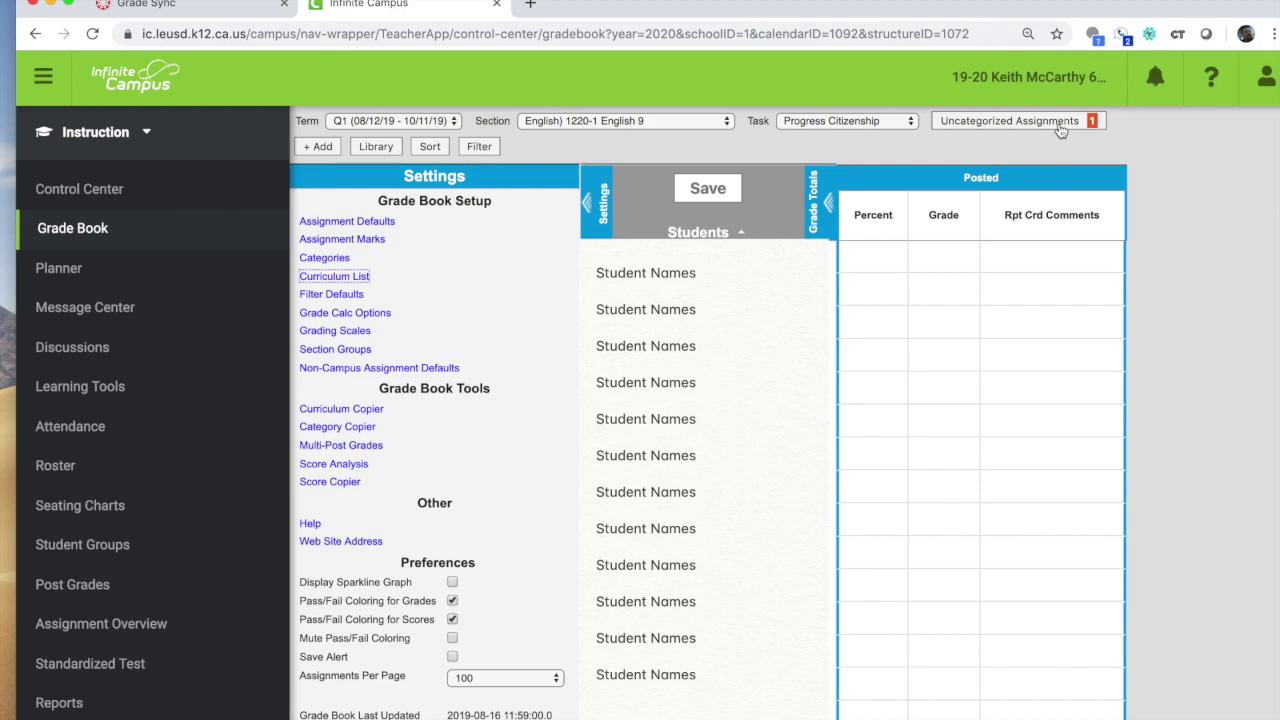
click(1060, 122)
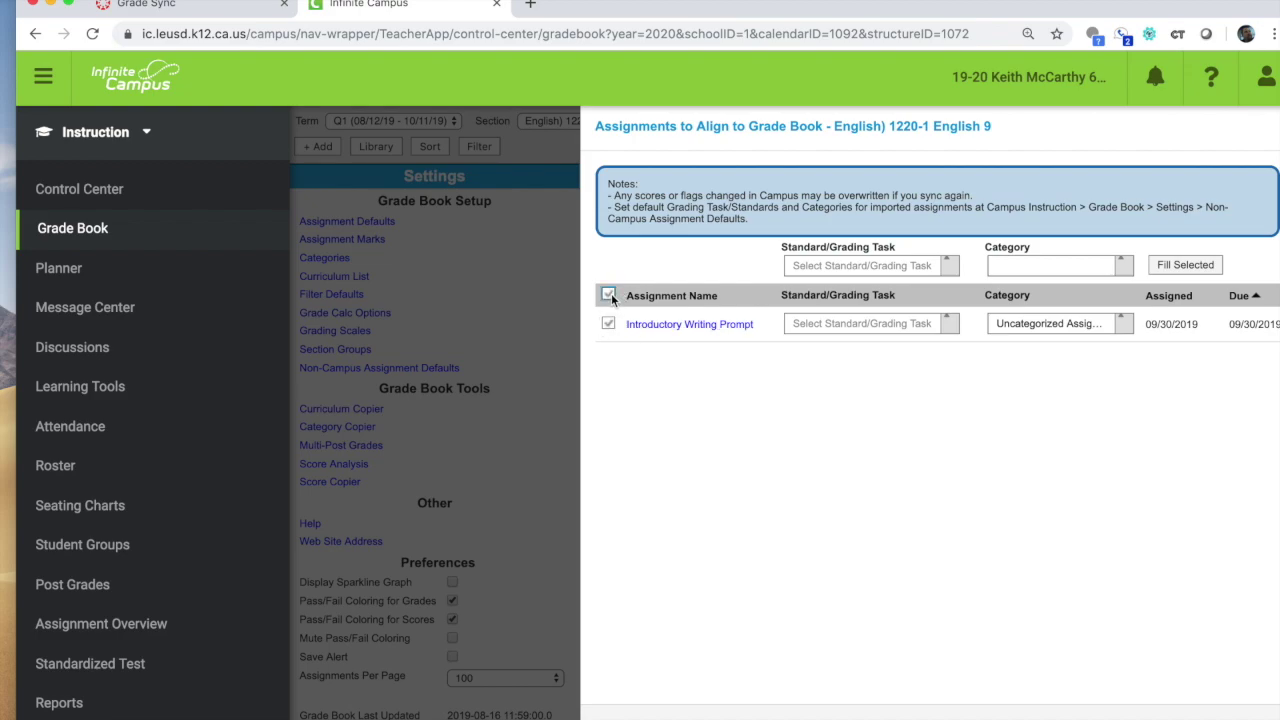
click(950, 265)
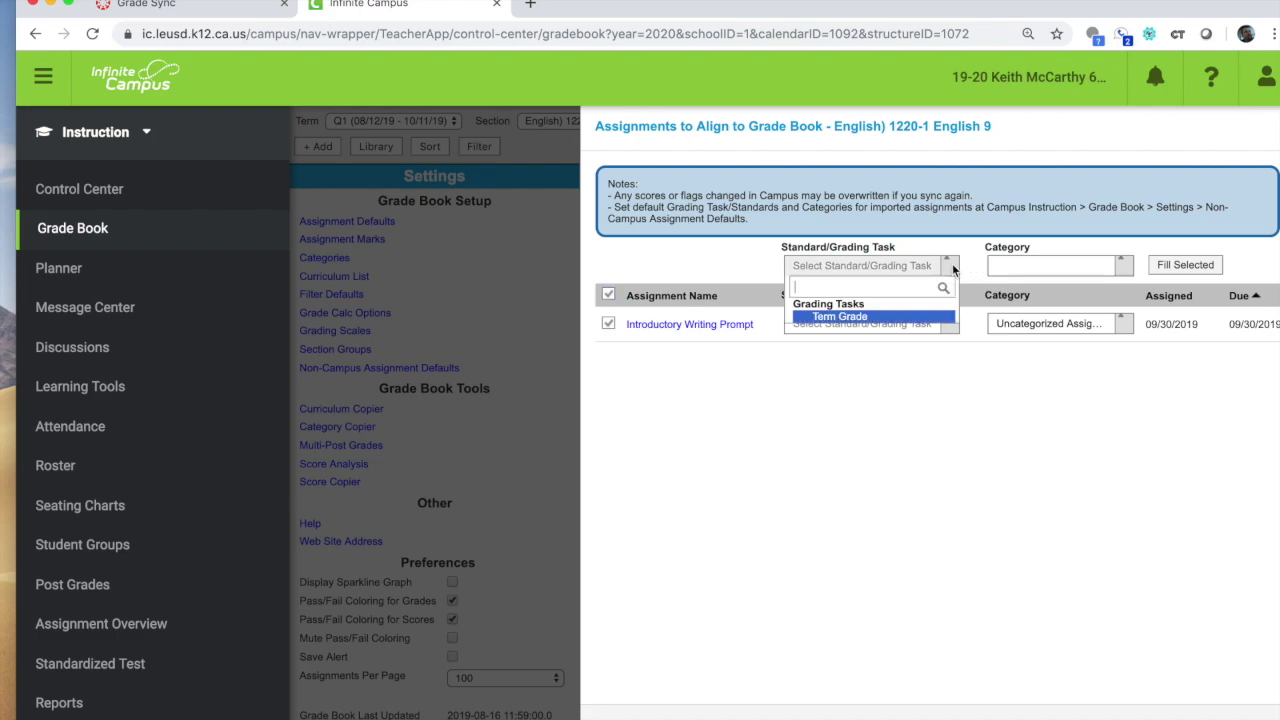
click(913, 317)
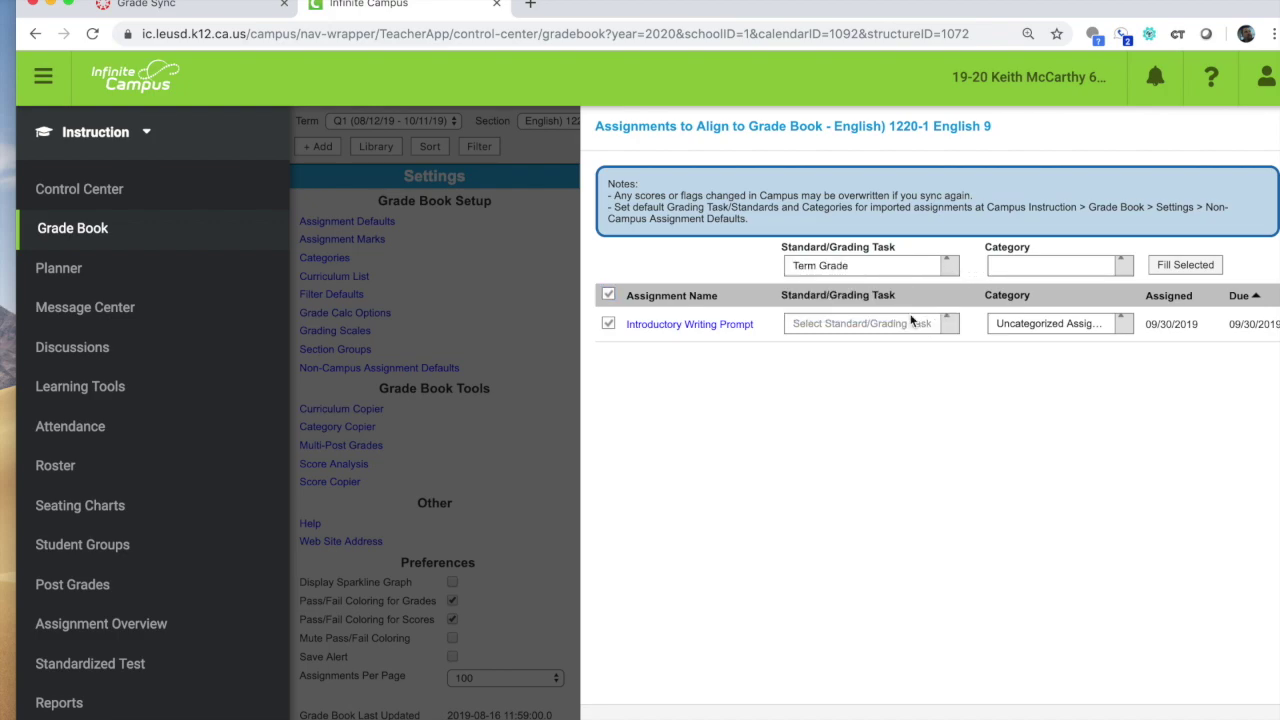
click(1128, 264)
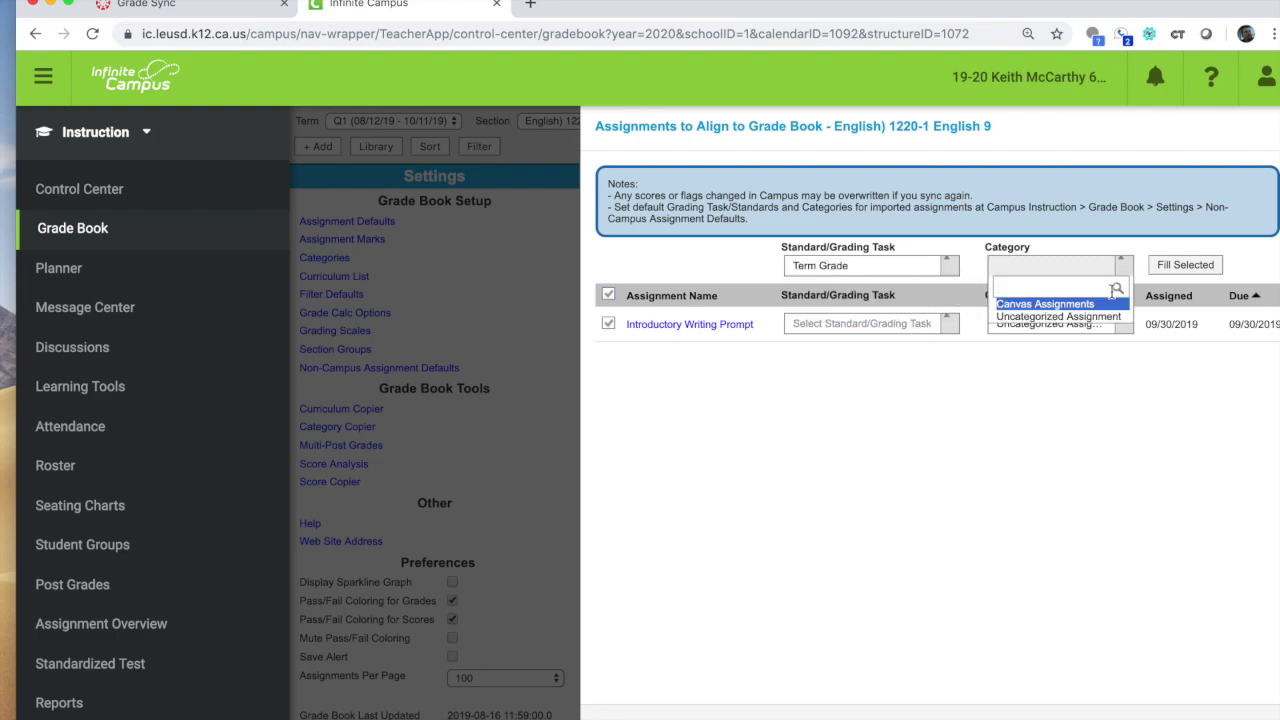
click(1104, 305)
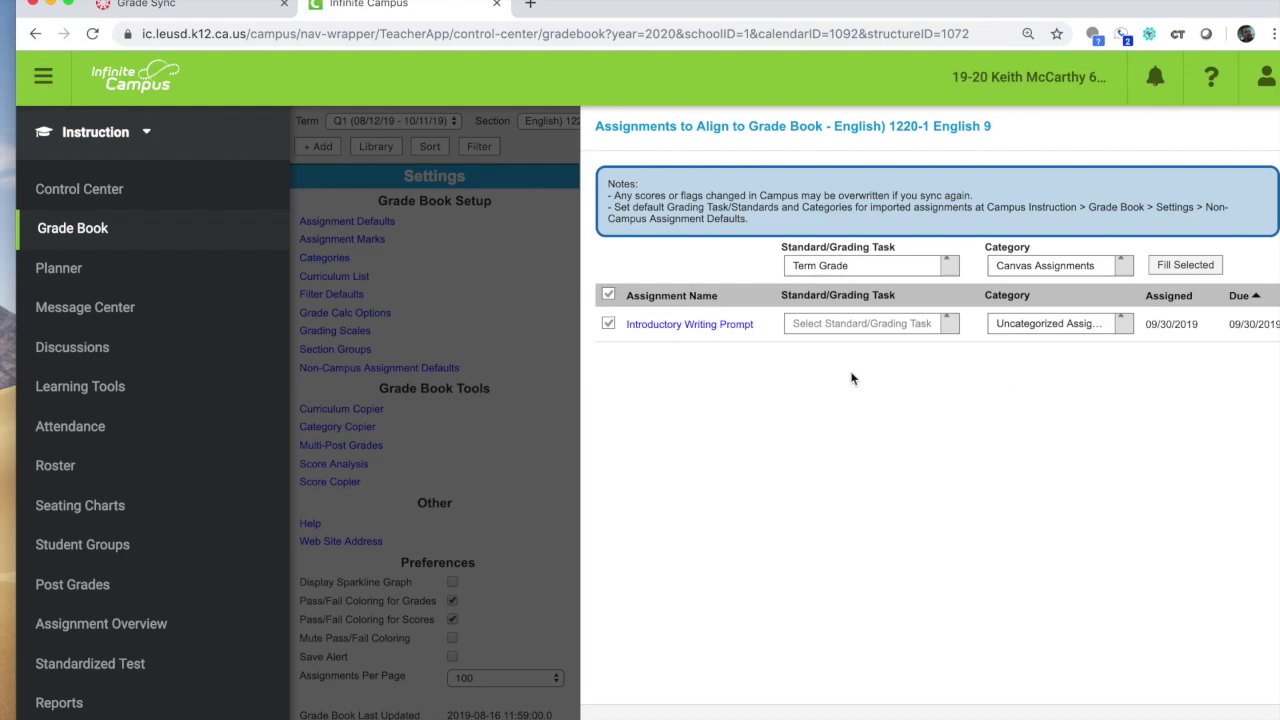
click(1175, 268)
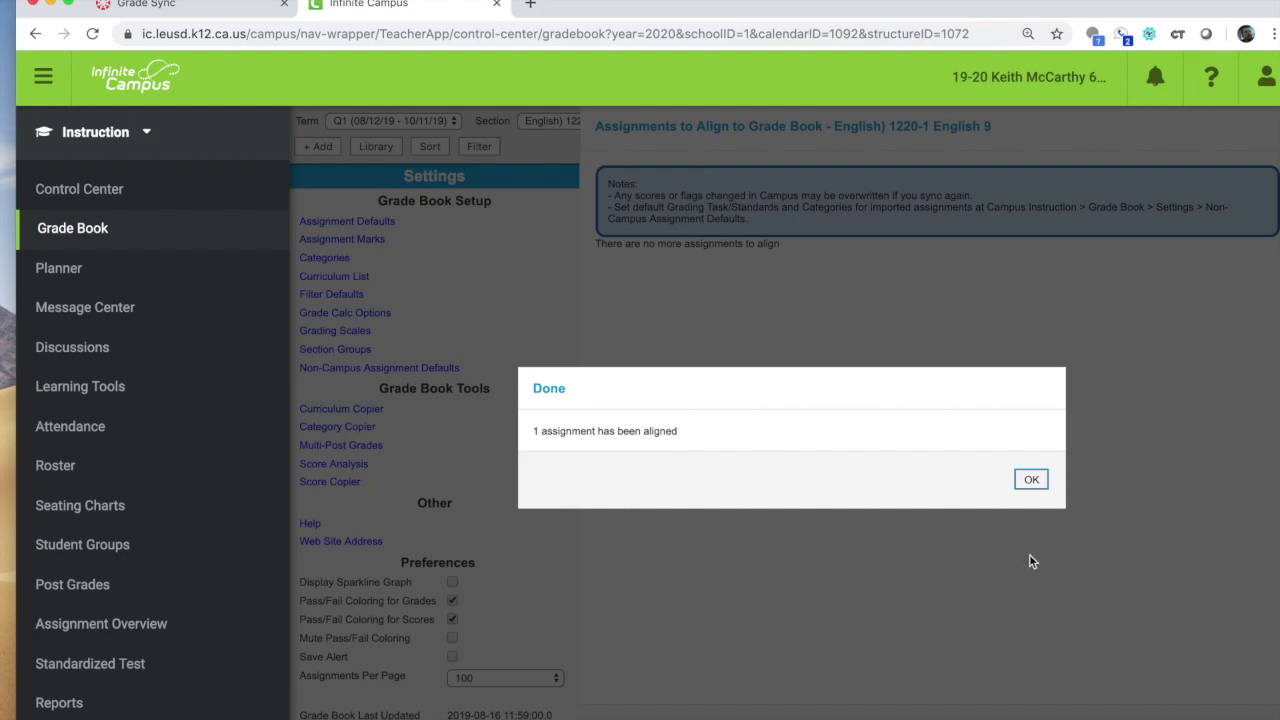
click(1040, 479)
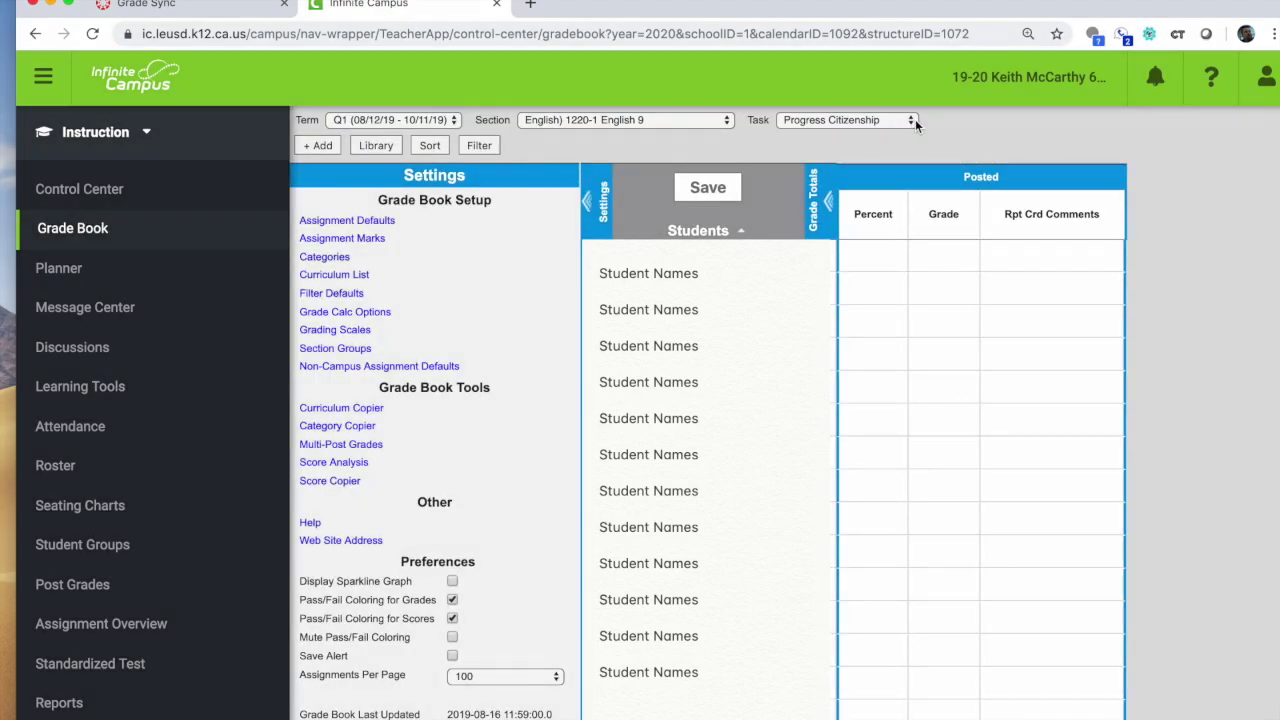
- Show the Term Grade task in the grade book and review the synced Canvas assignments, their scores and the category percentages
click(915, 119)
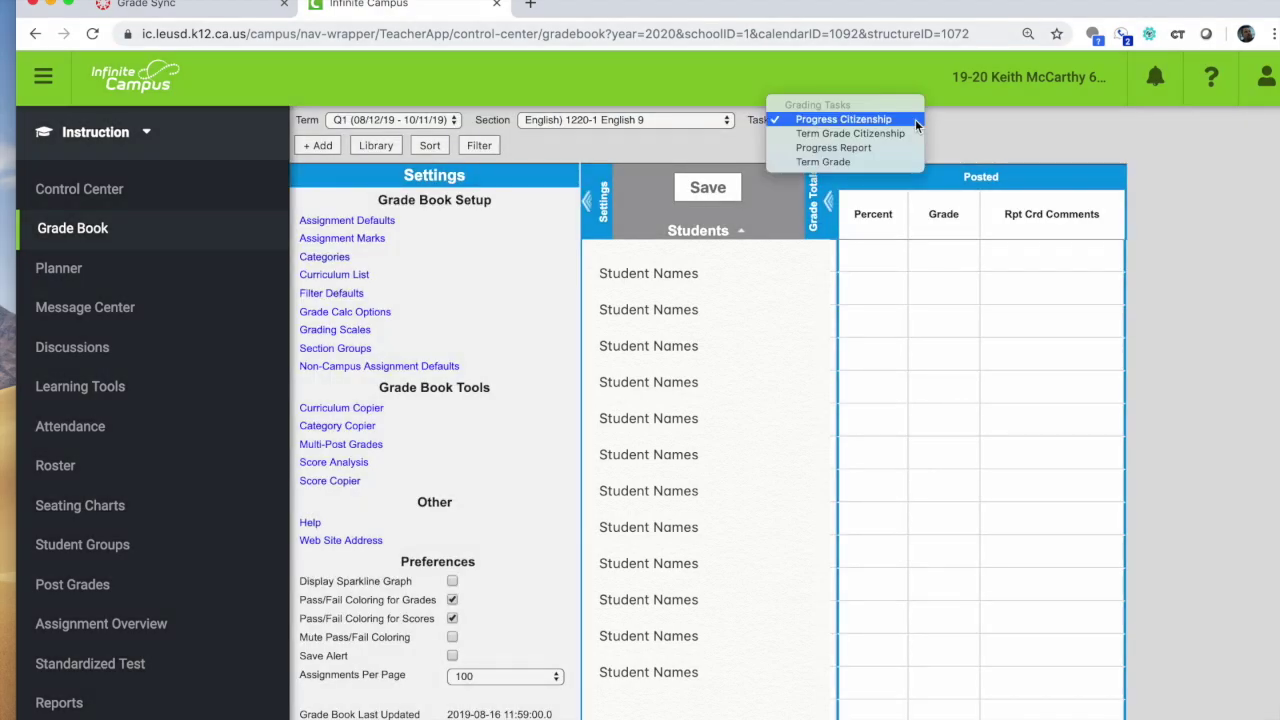
click(898, 166)
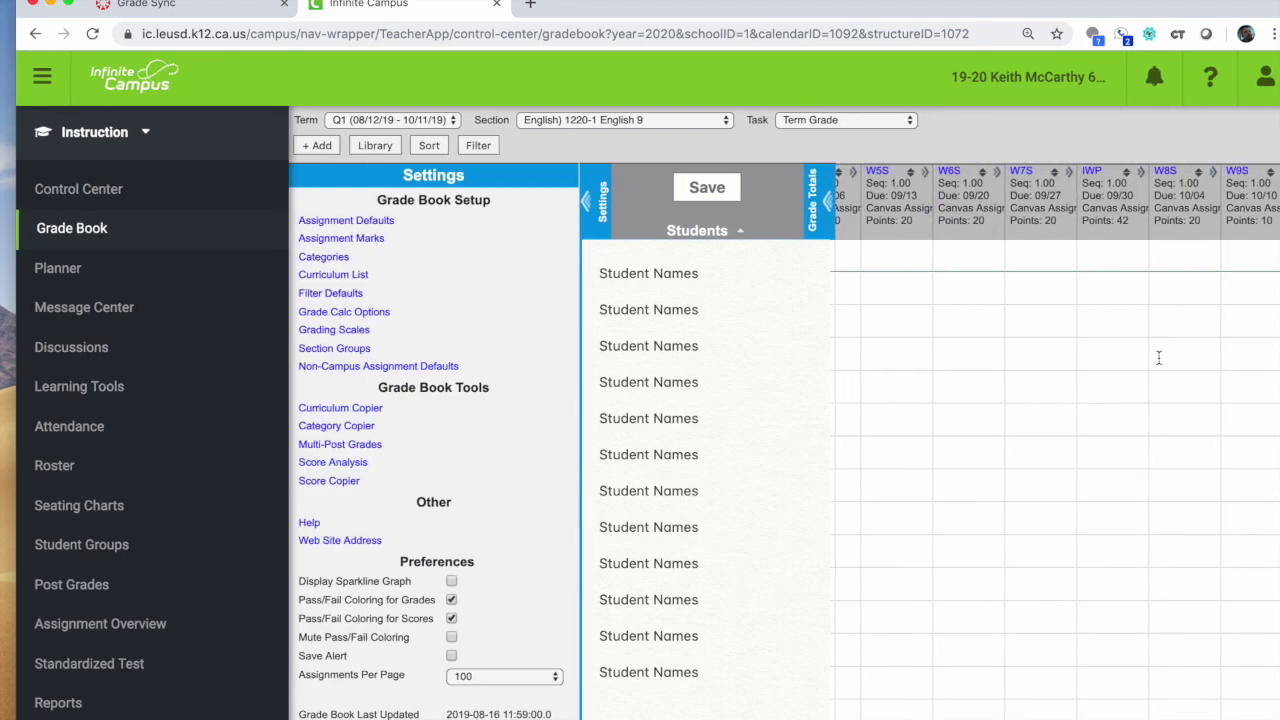
mouse_move(1105, 207)
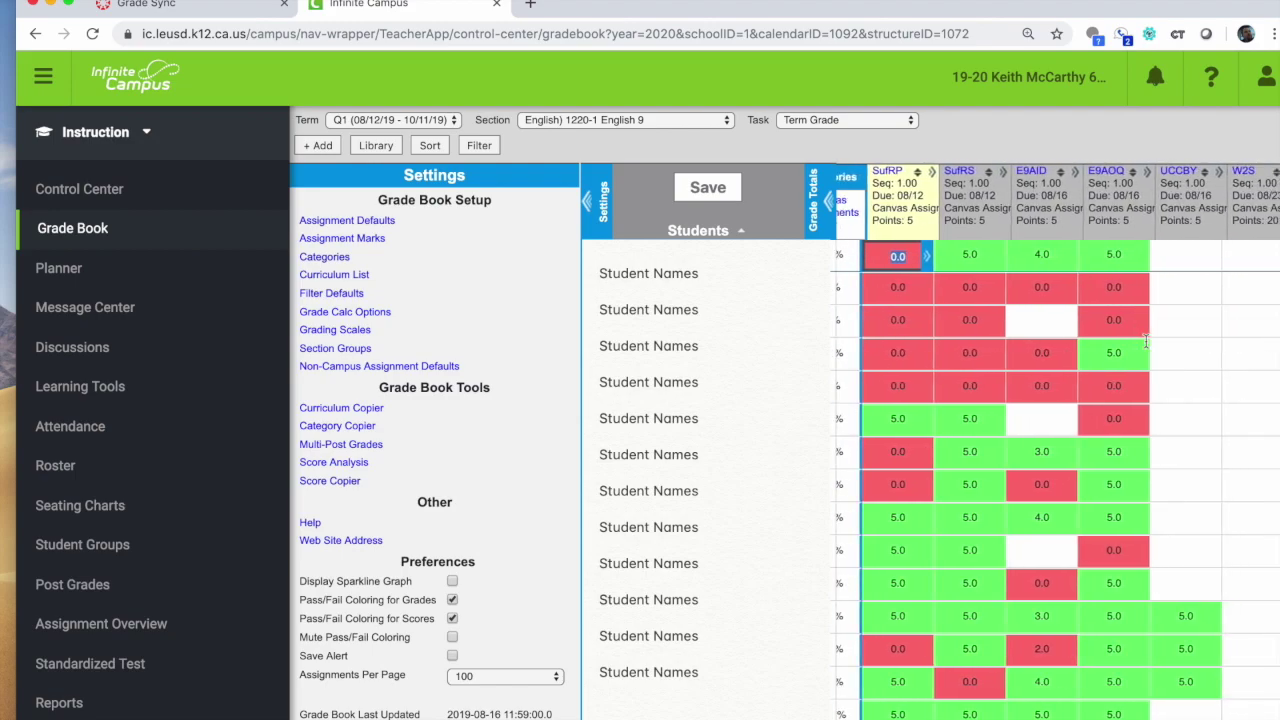
mouse_move(904, 180)
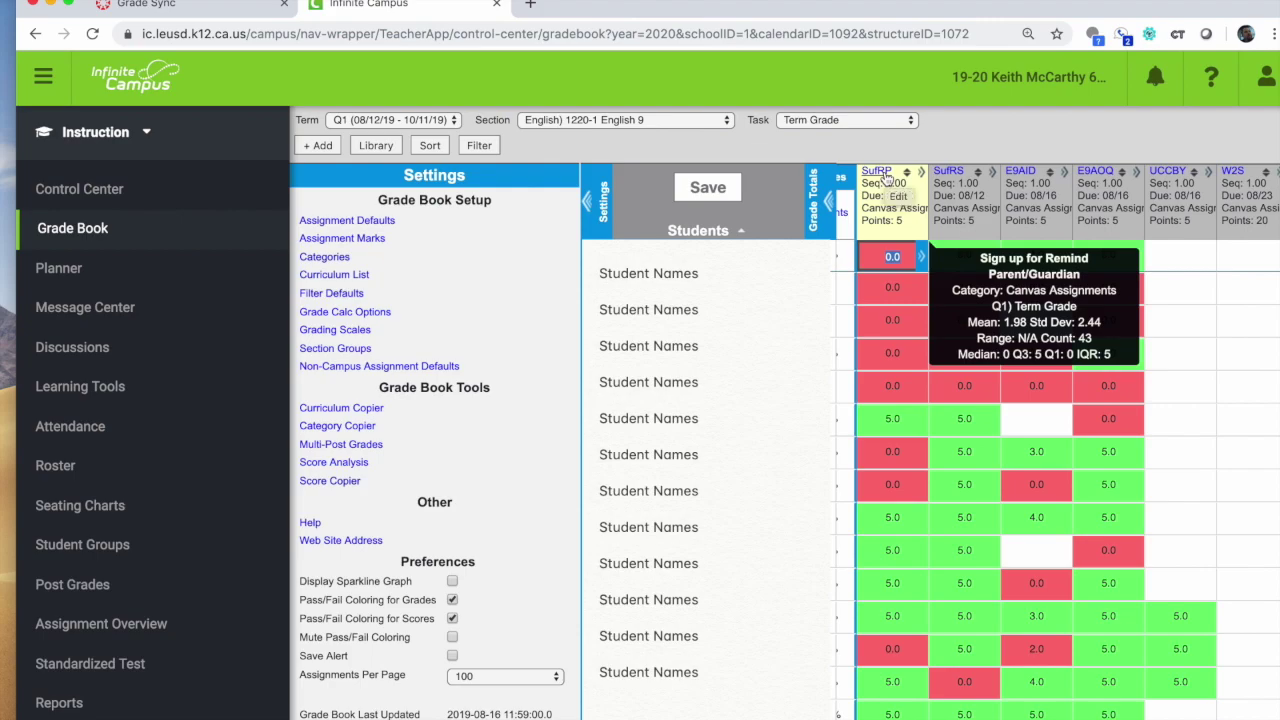
mouse_move(973, 178)
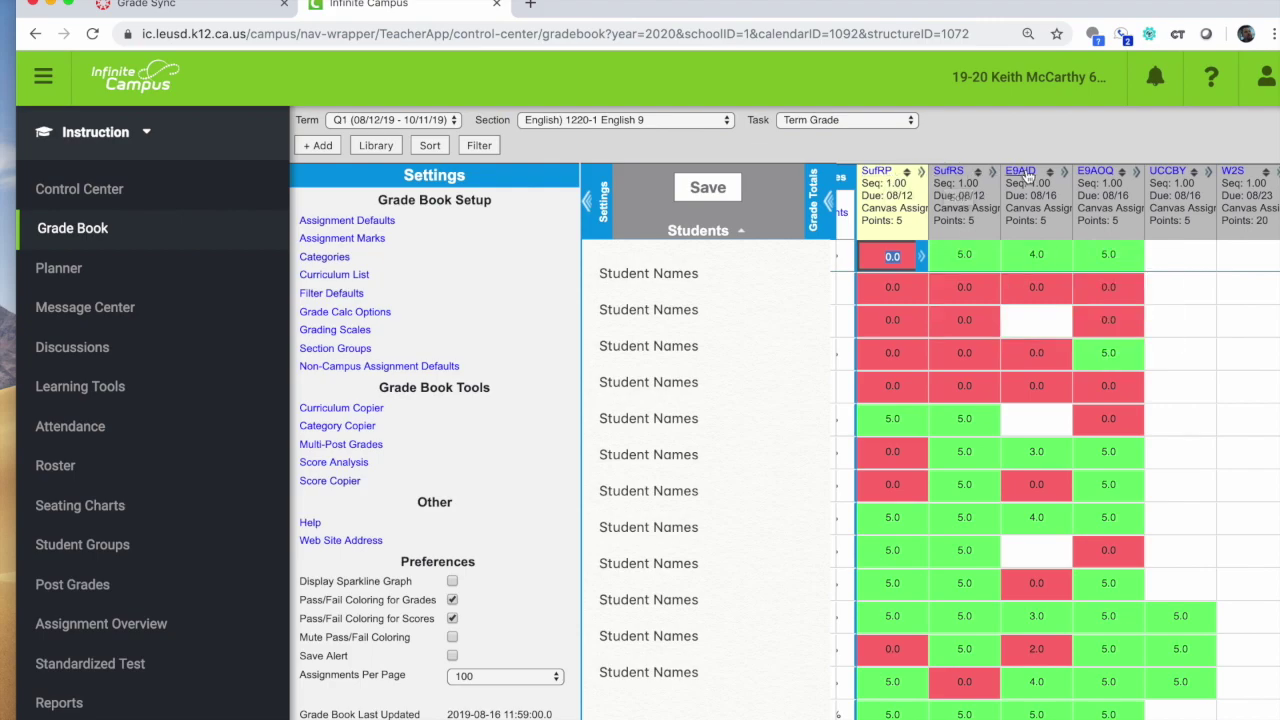
mouse_move(1027, 176)
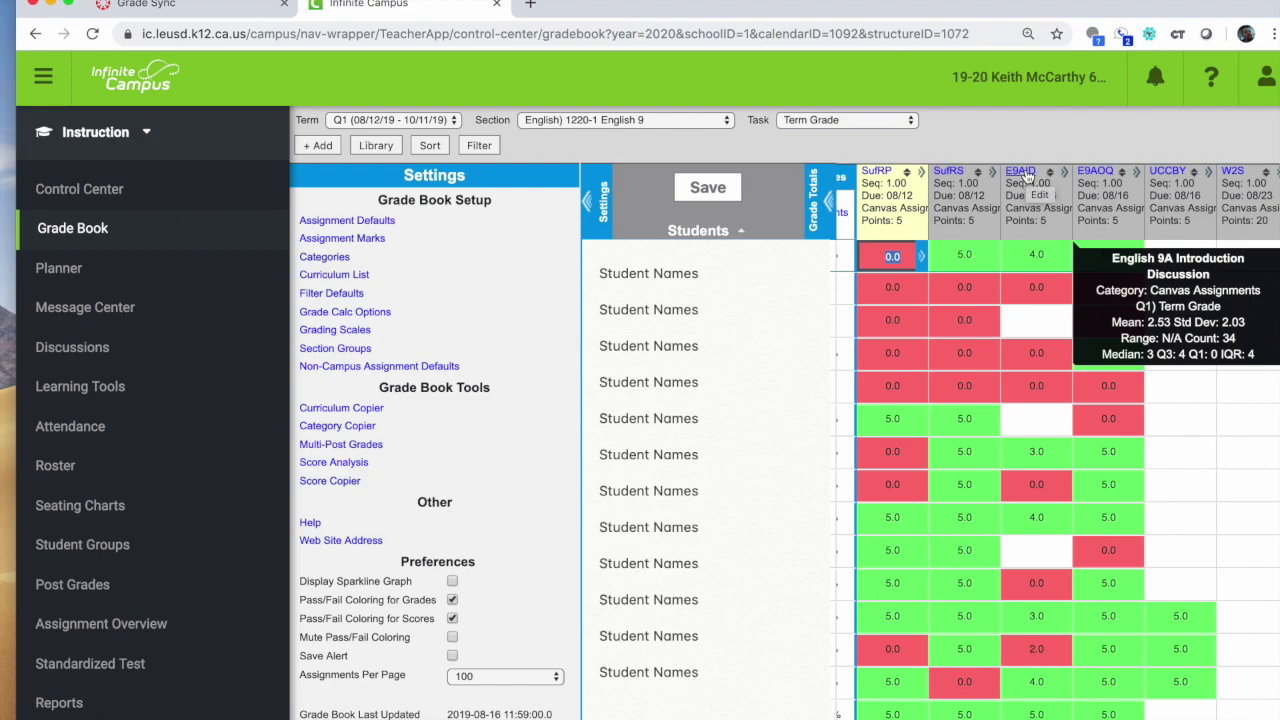
scroll(1128, 326, right, 2)
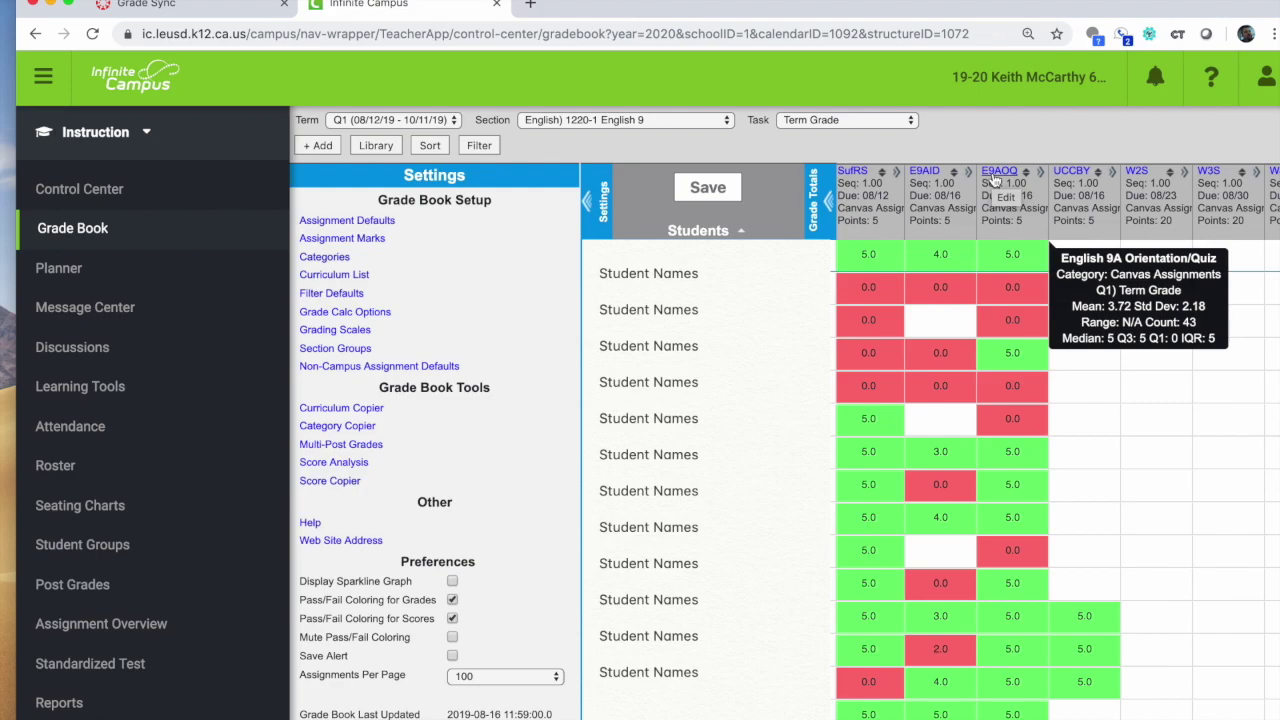
scroll(1108, 354, left, 2)
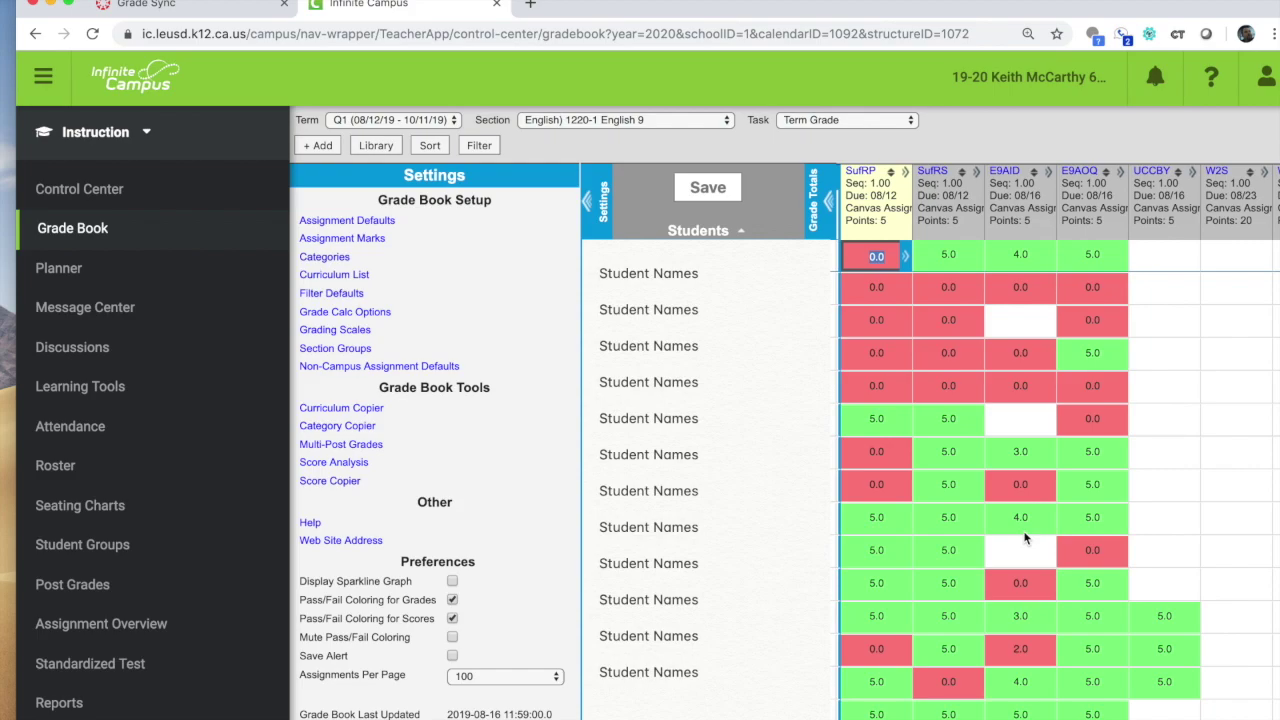
scroll(1024, 538, left, 2)
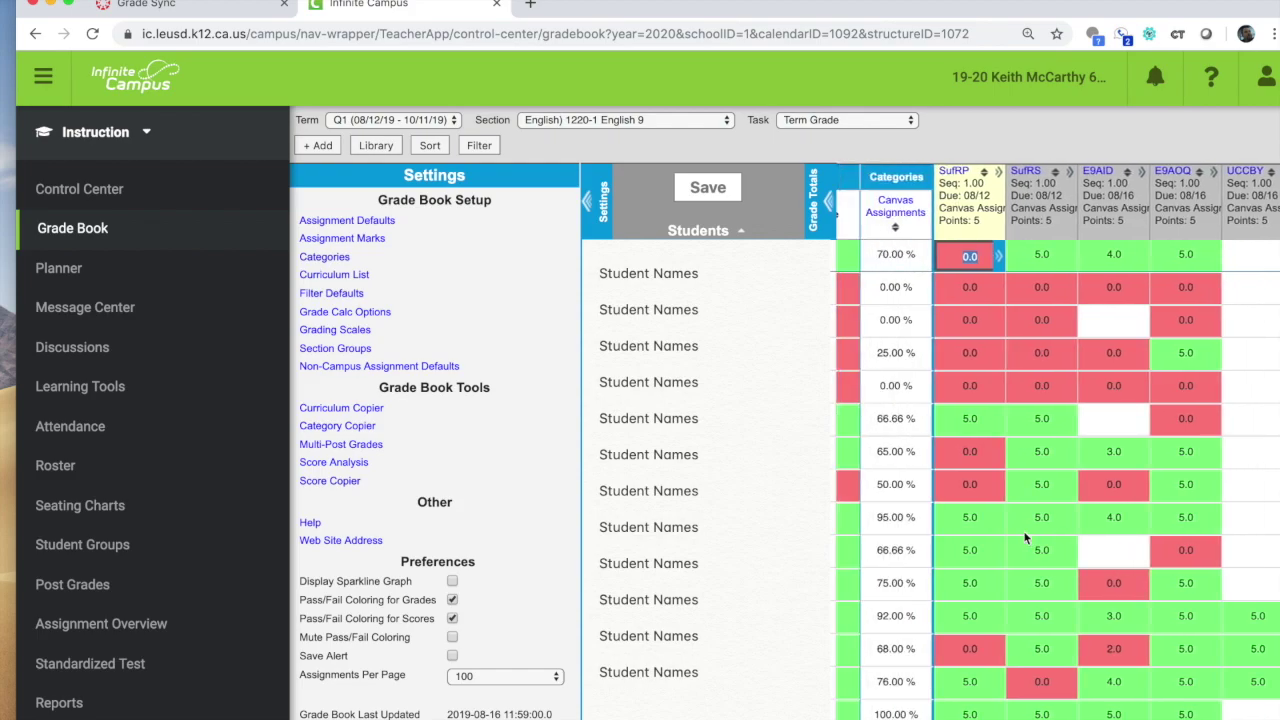
scroll(1024, 538, right, 2)
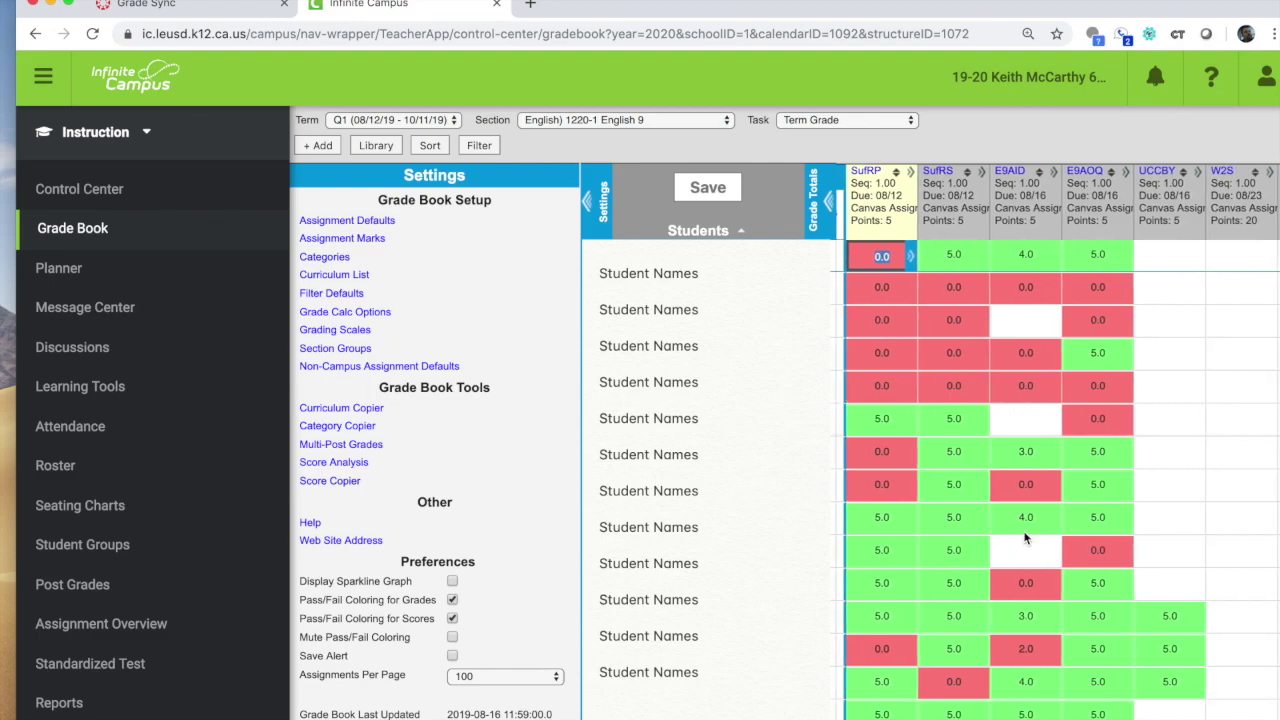